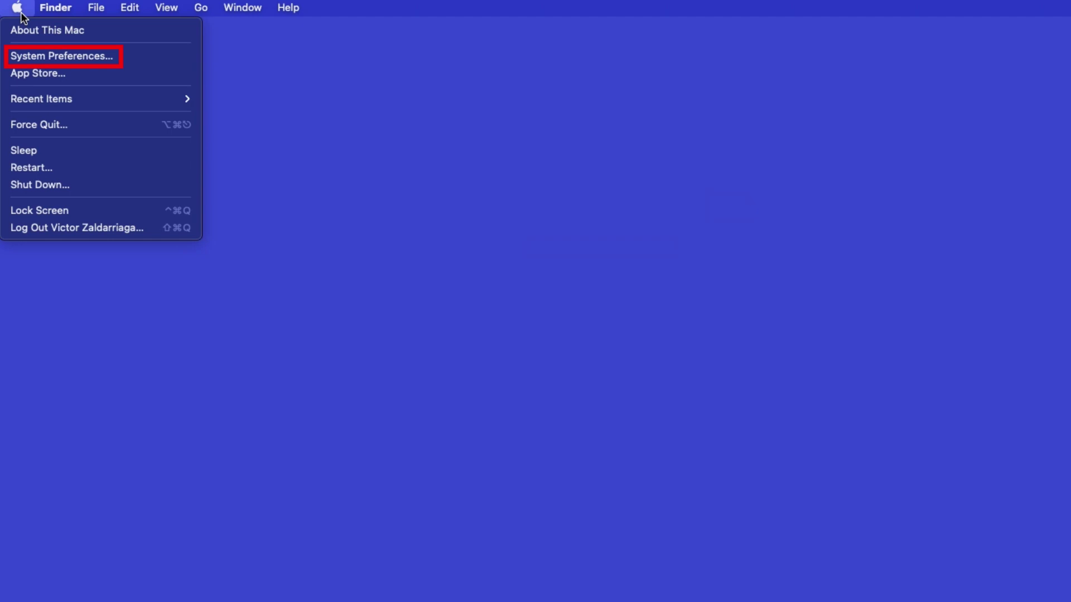
# - Go to the Printers & Scanners pane of System Preferences via the Apple menu
pyautogui.click(109, 60)
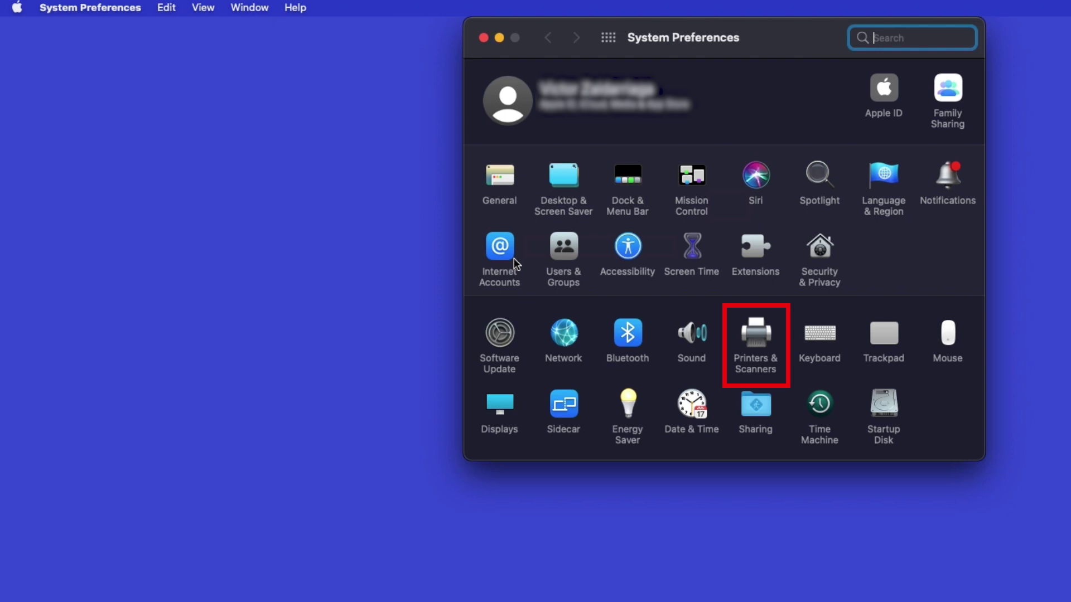
pyautogui.click(762, 339)
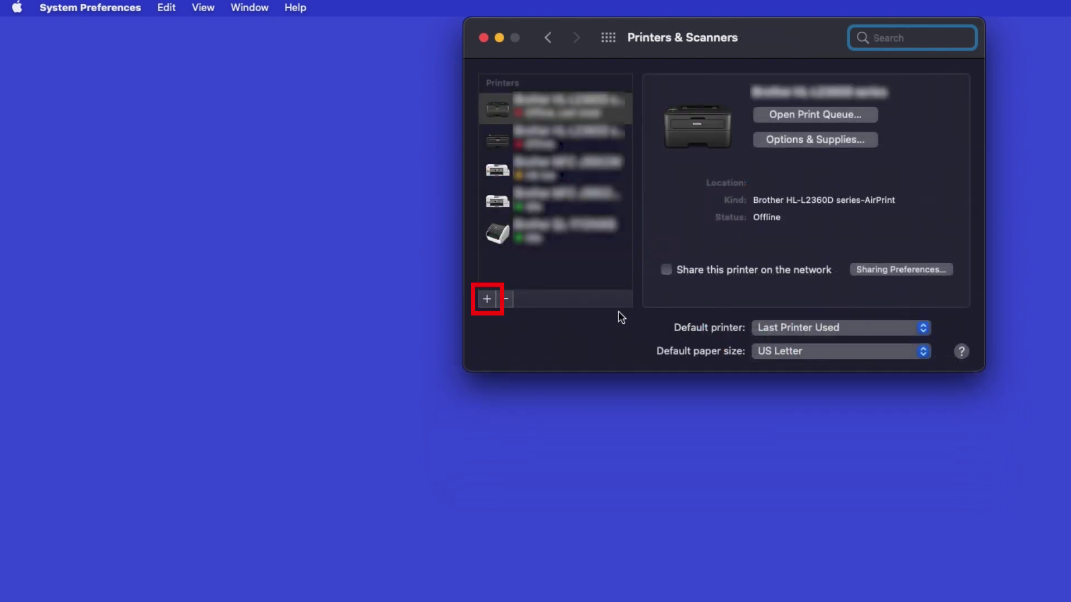
# - Add the discovered Brother MFC-J1170DW using AirPrint
pyautogui.click(487, 300)
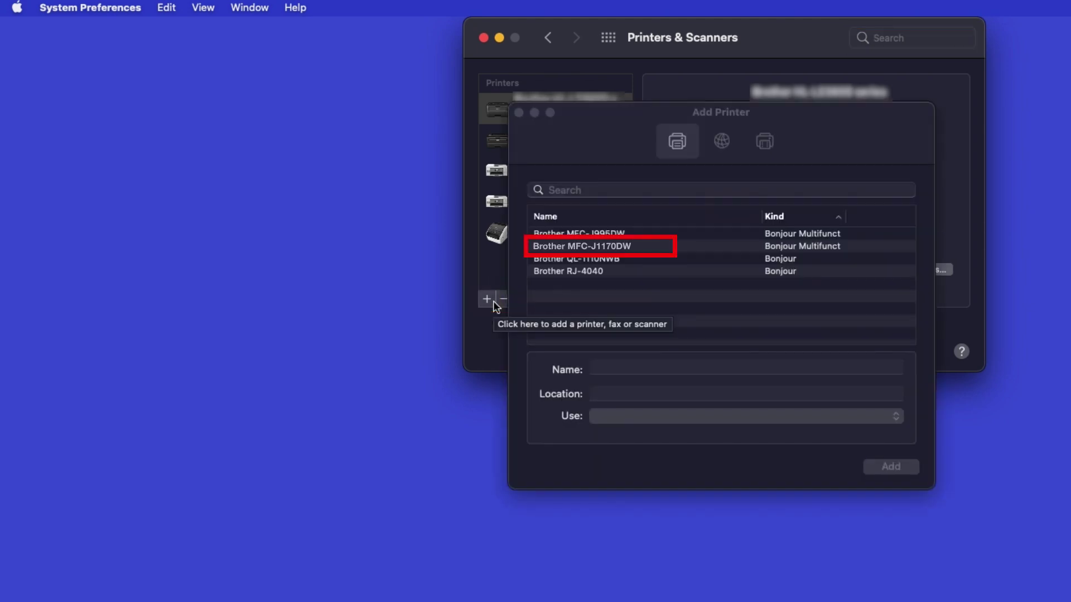
pyautogui.click(683, 249)
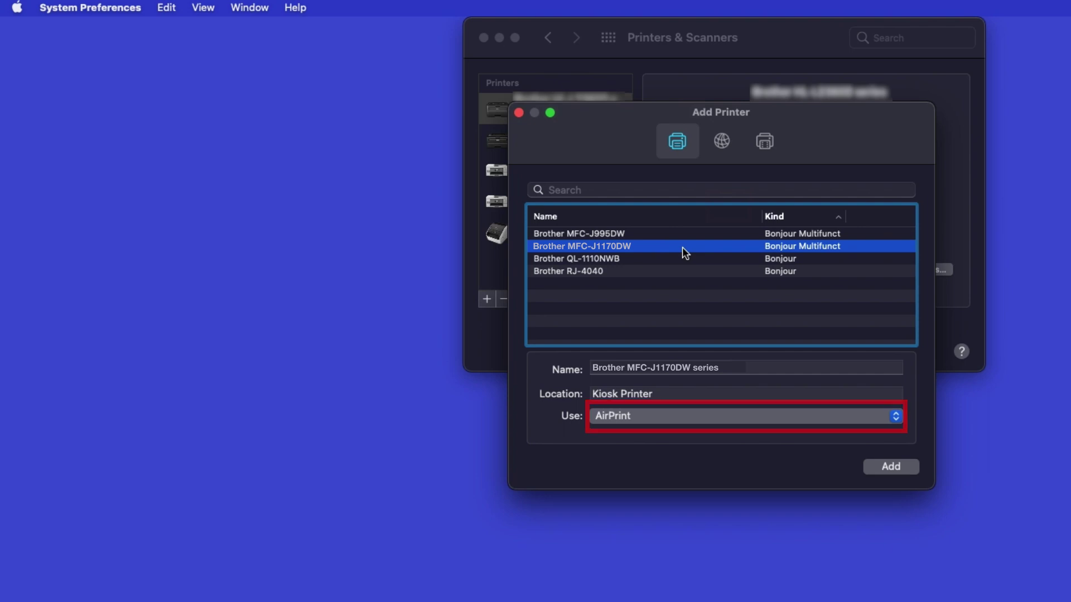
pyautogui.click(902, 465)
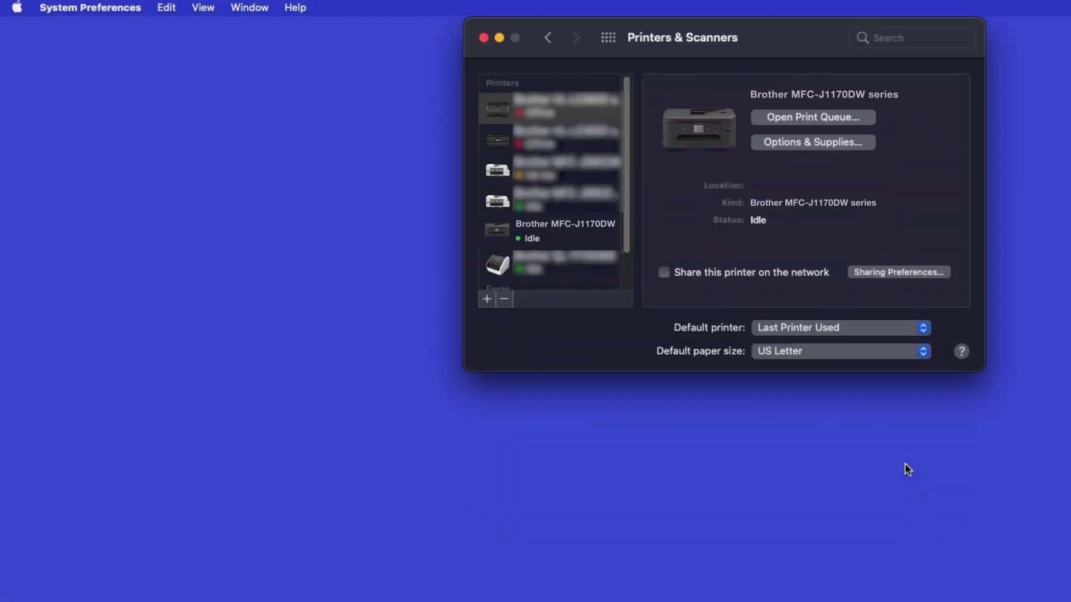
# - Switch focus to Finder, leaving the Brother MFC-J1170DW listed as idle
pyautogui.click(906, 468)
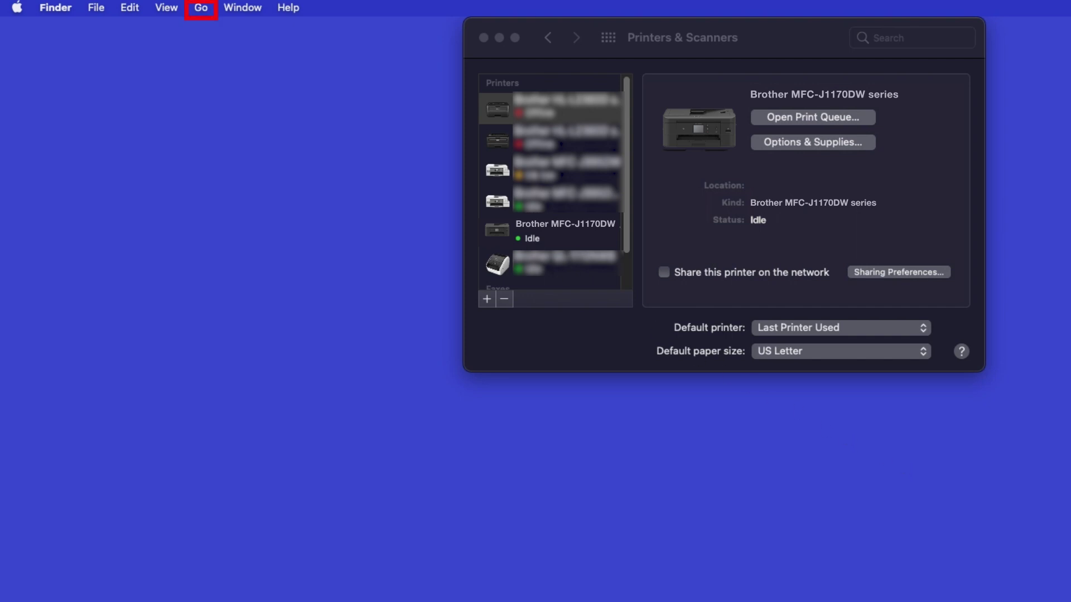
# - Launch App Store from the Applications folder via Finder's Go menu
pyautogui.click(205, 11)
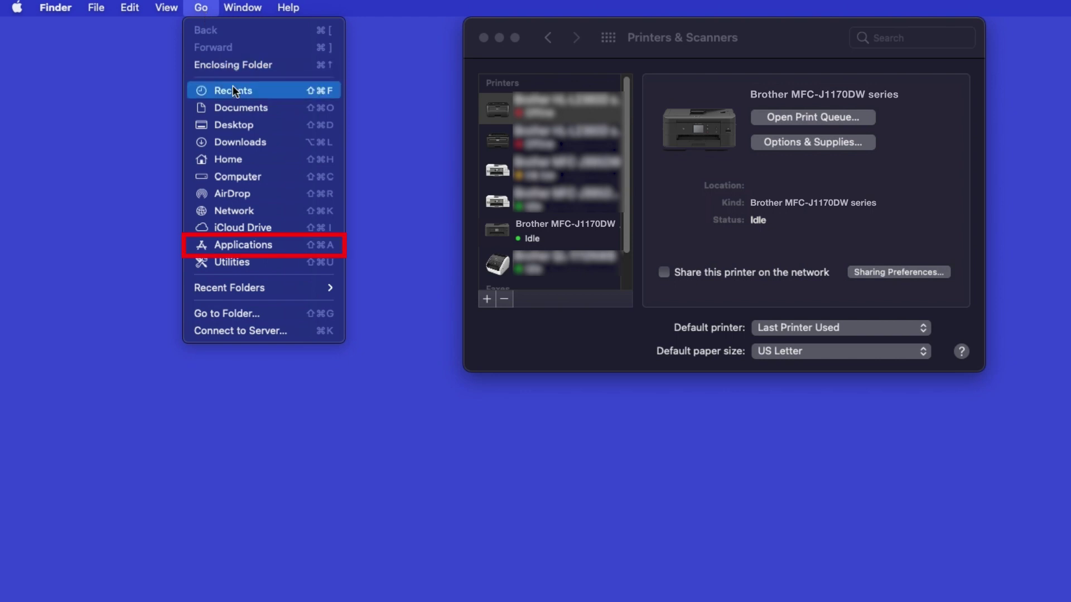
pyautogui.click(278, 248)
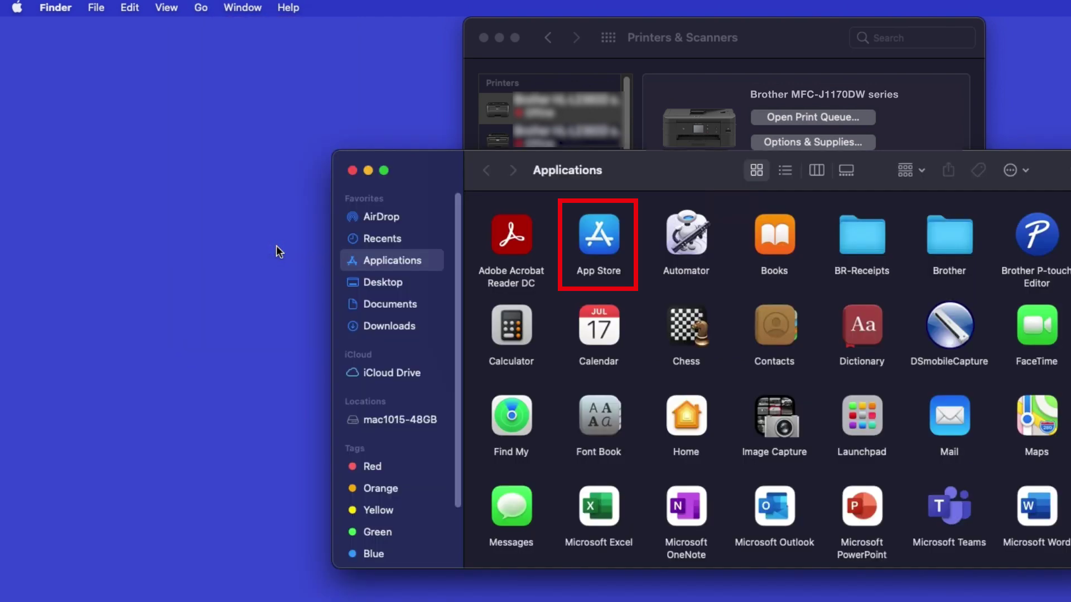
pyautogui.doubleClick(600, 245)
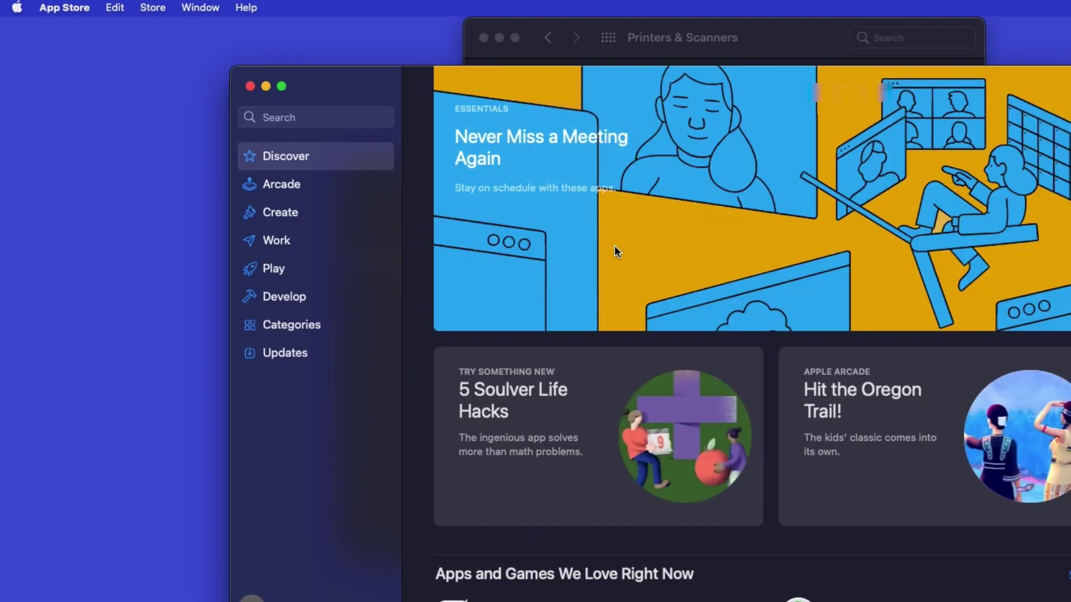
# - Search the App Store for 'brother iprint&scan', install it and launch the app
pyautogui.click(371, 121)
pyautogui.write('brother ')
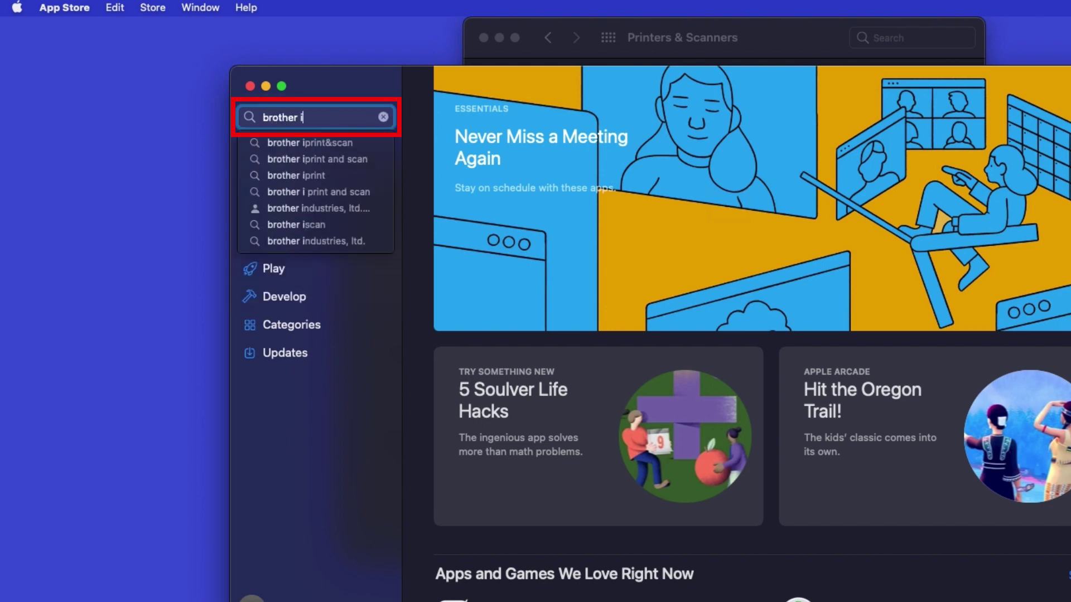
pyautogui.write('iprint&scan')
pyautogui.press('Return')
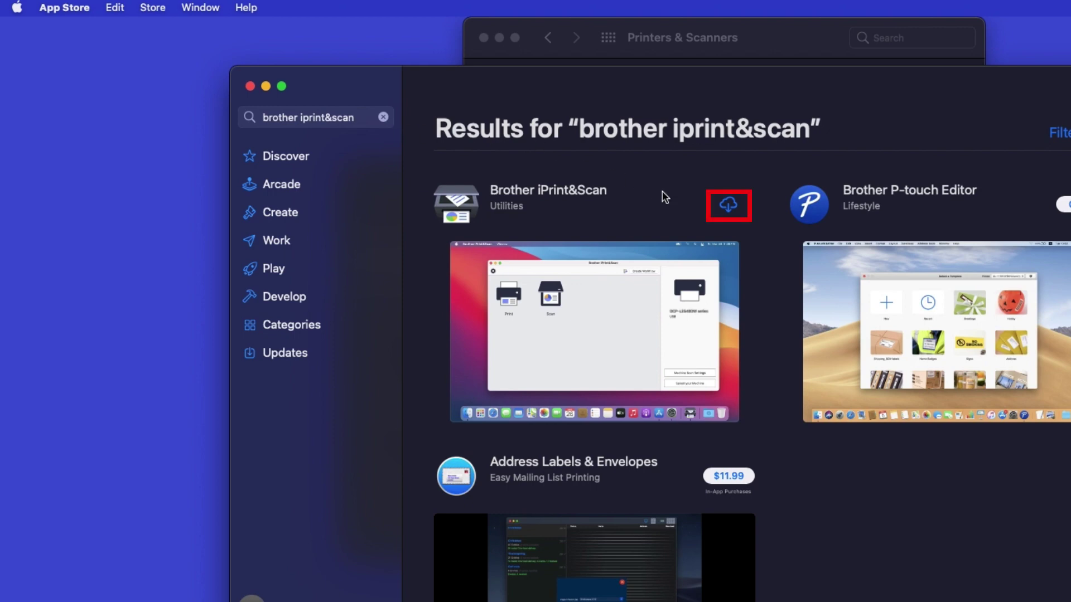
pyautogui.click(732, 210)
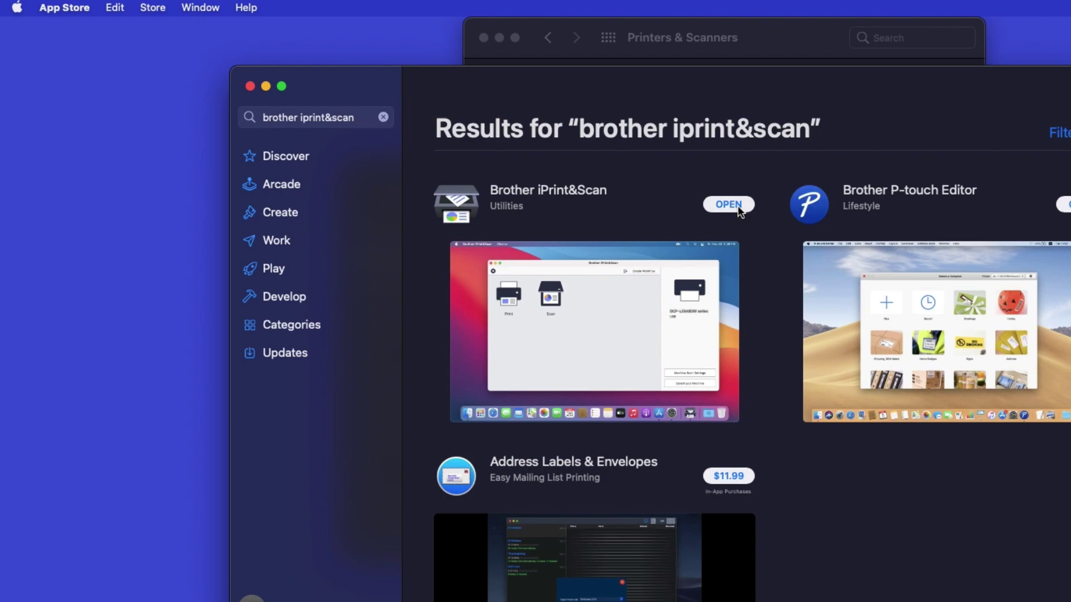
pyautogui.click(730, 205)
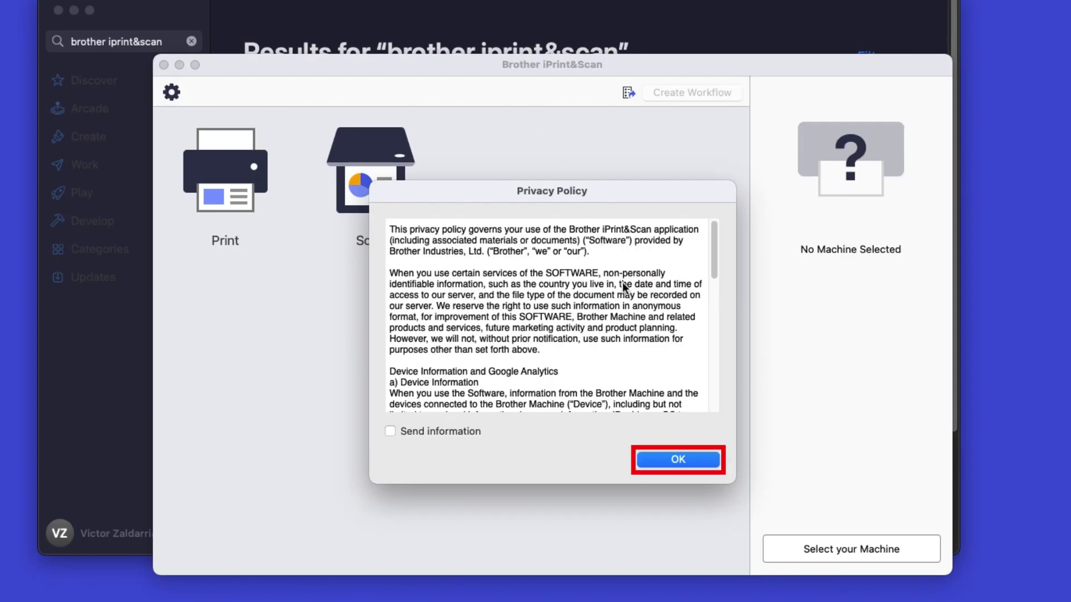
# - Accept the privacy policy and select the network MFC-J1170DW series as the machine
pyautogui.click(711, 457)
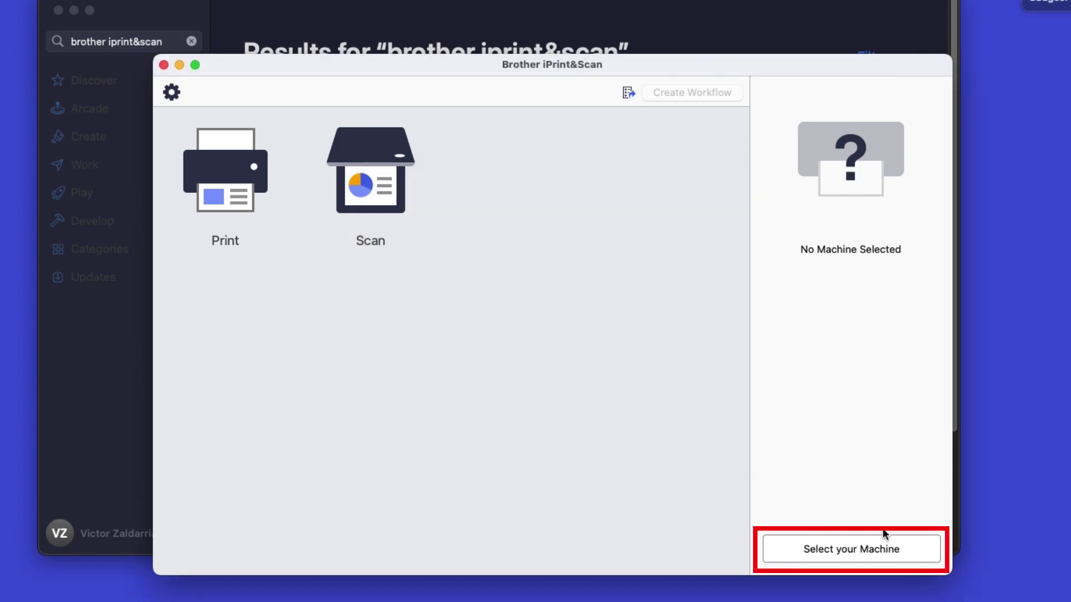
pyautogui.click(911, 549)
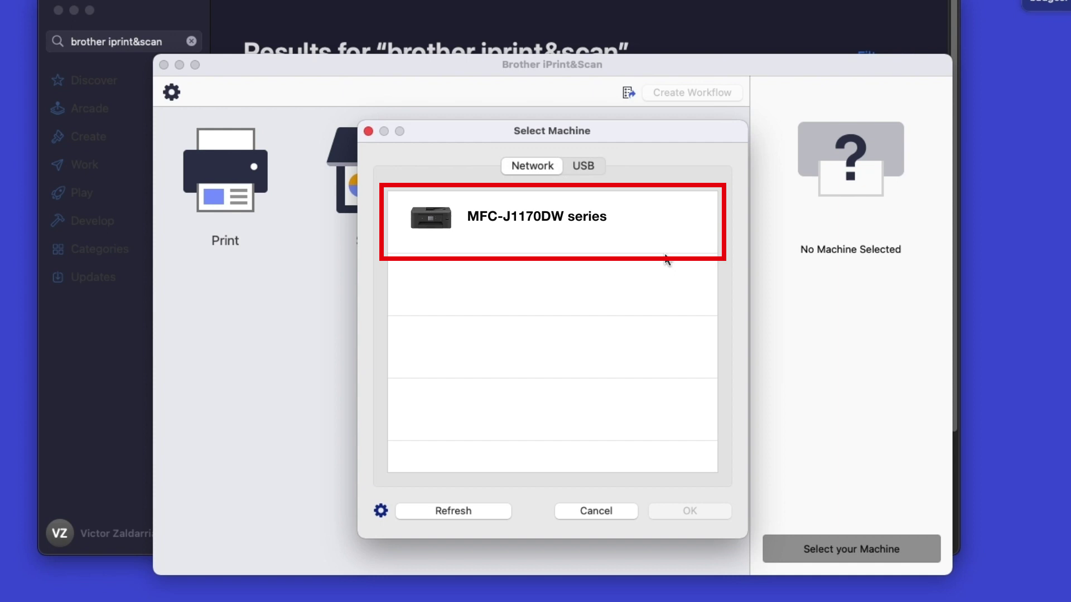
pyautogui.click(657, 230)
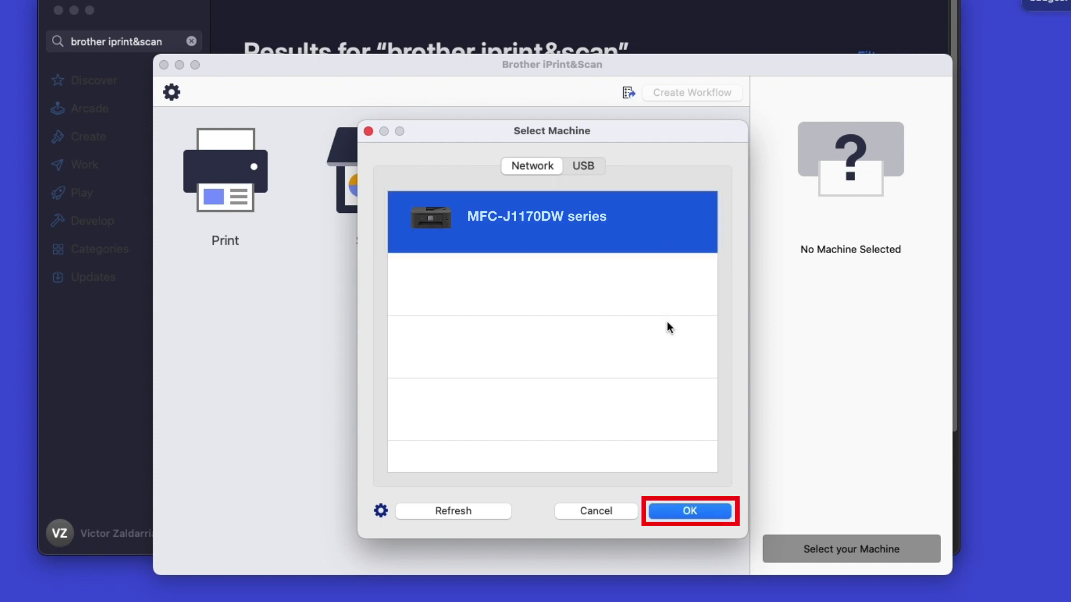
pyautogui.click(710, 504)
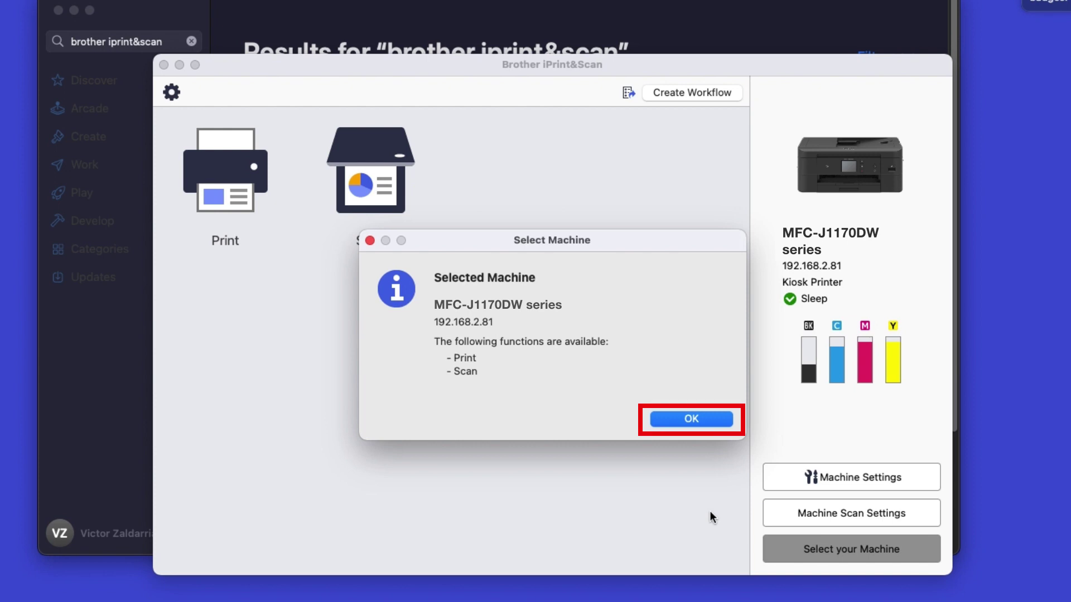
pyautogui.click(726, 423)
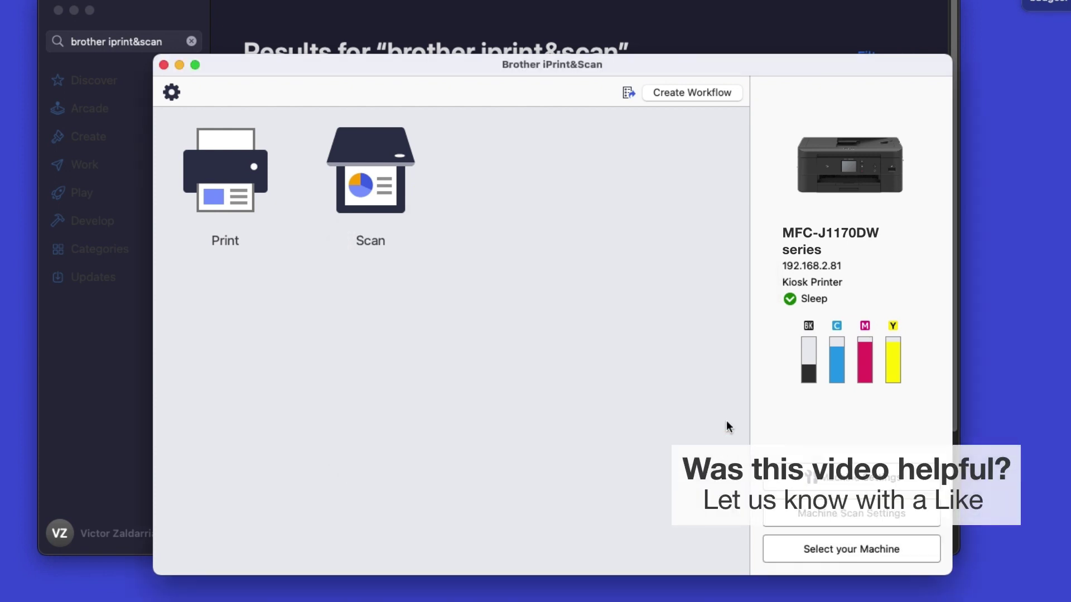